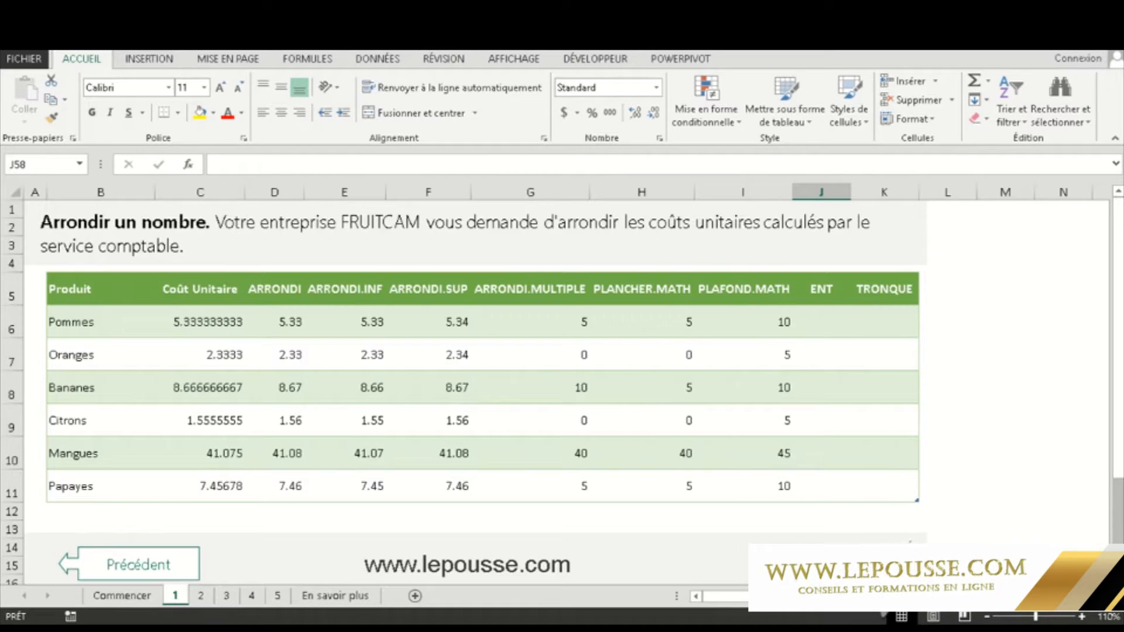
left_click(820, 288)
left_click(890, 296)
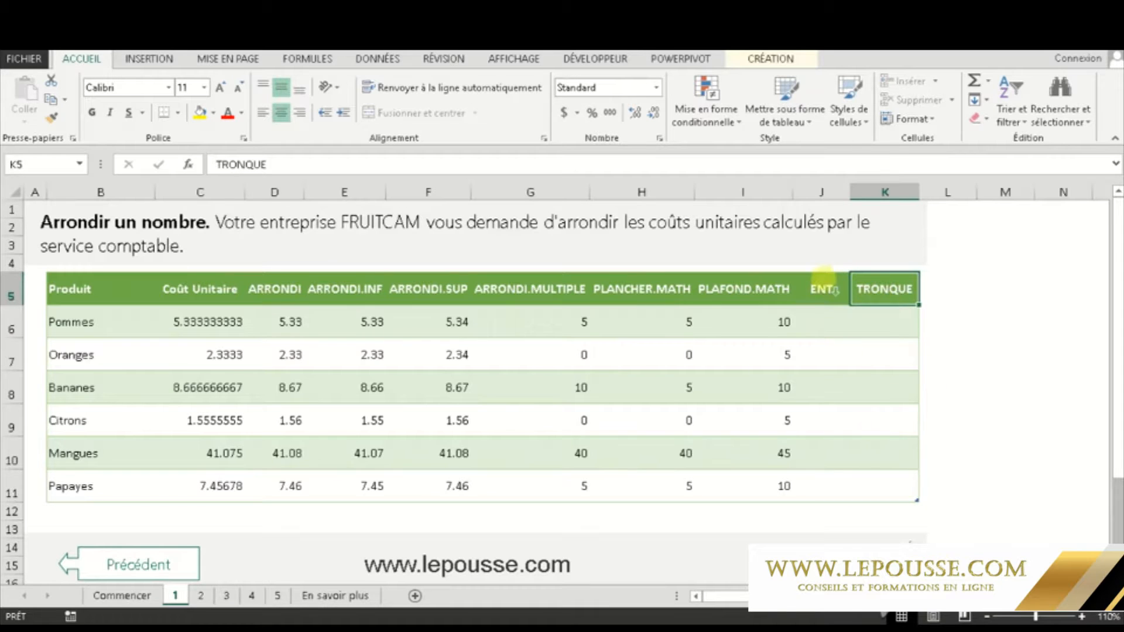
left_click(825, 293)
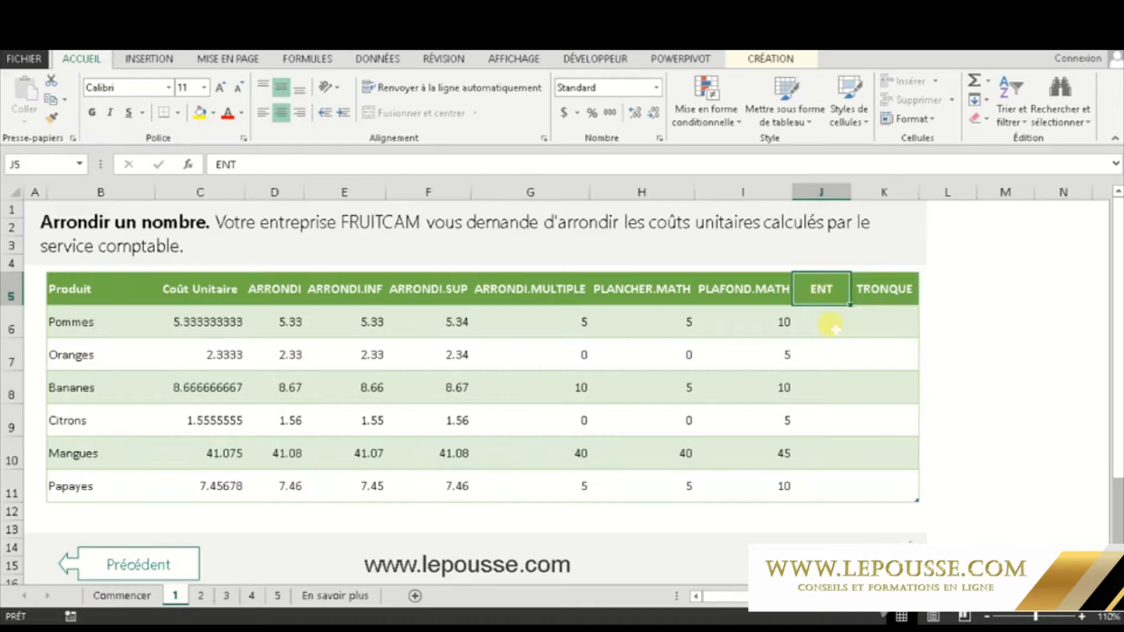
left_click(887, 293)
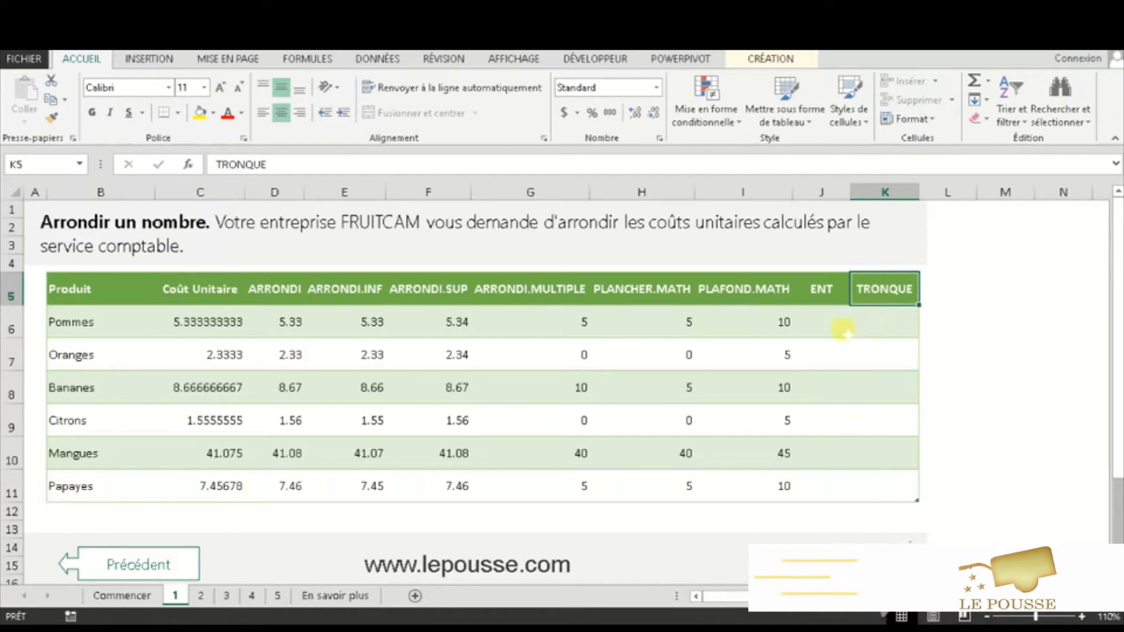
- Fill the ENT column from cell J6 with the formula =ENT([@[Coût Unitaire]]) to round the unit costs down to integers
left_click(823, 328)
type("=")
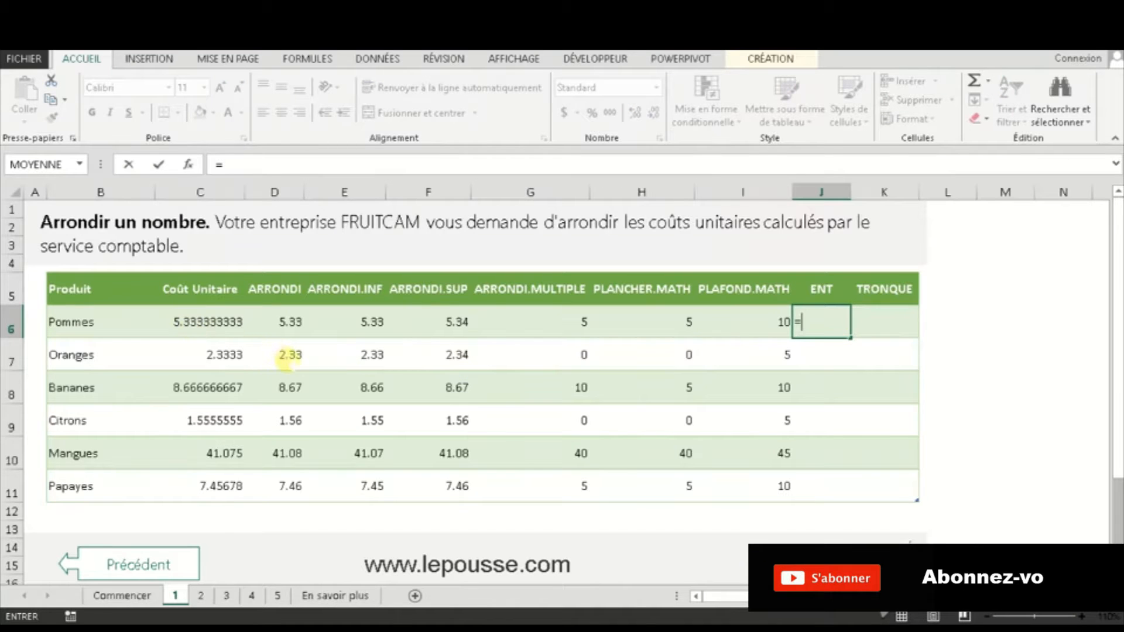
type("en")
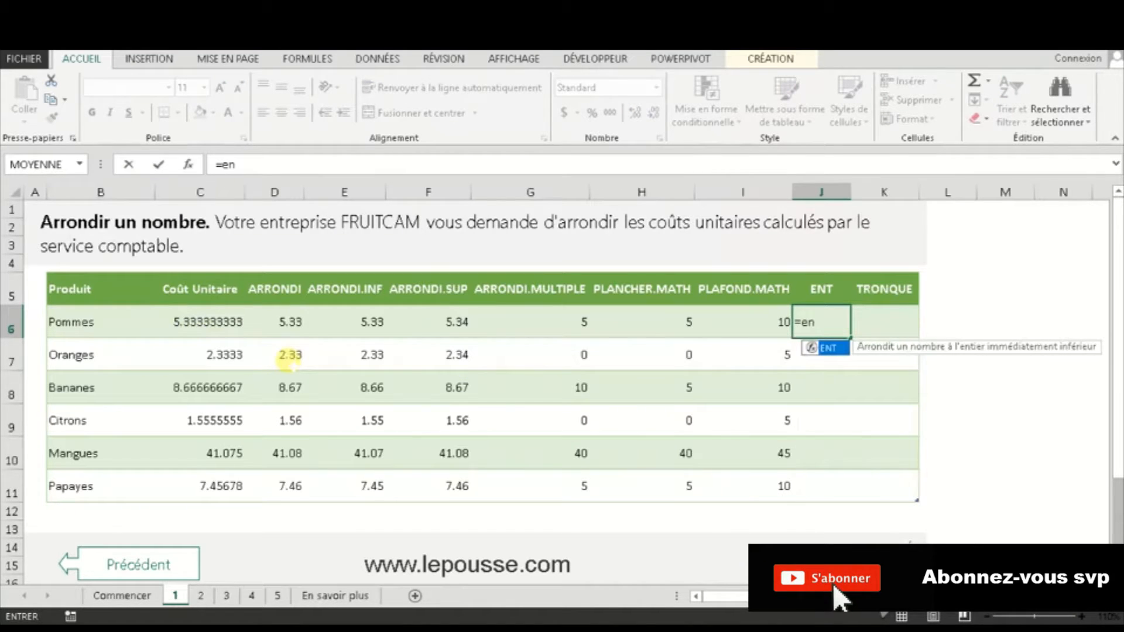
key("Tab")
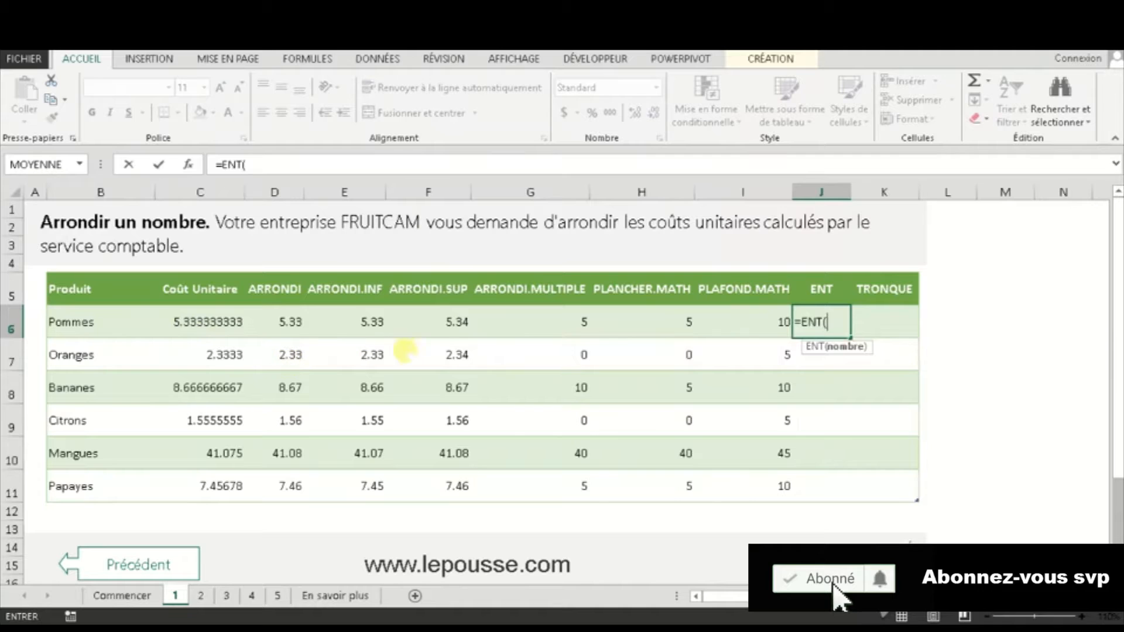
left_click(224, 319)
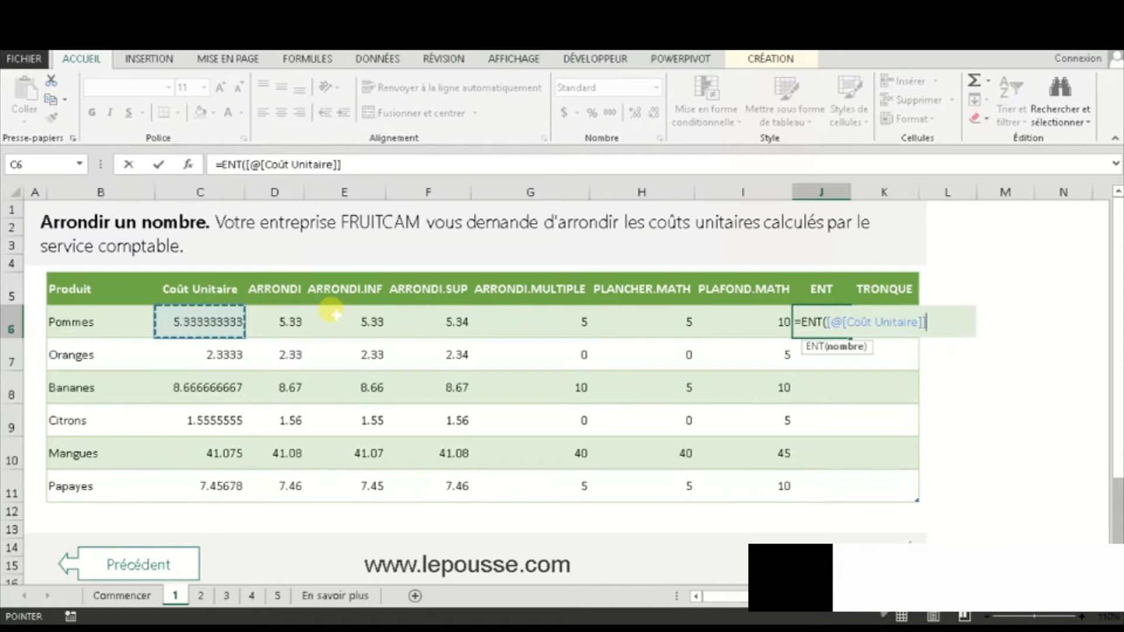
type("°")
key("BackSpace")
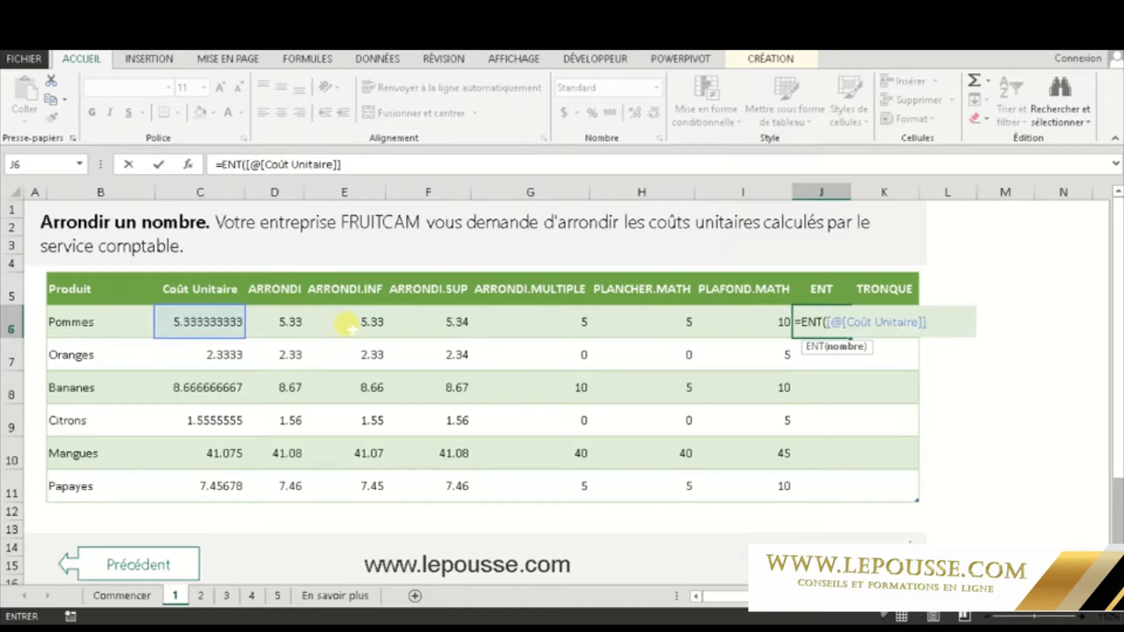
type(")")
key("Return")
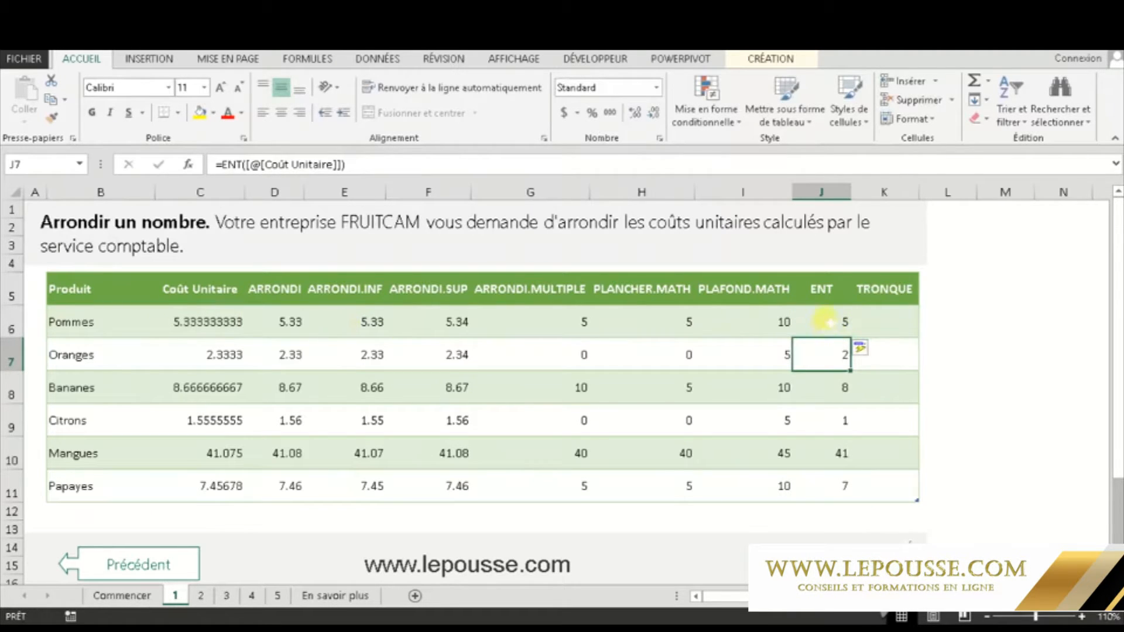
left_click(831, 322)
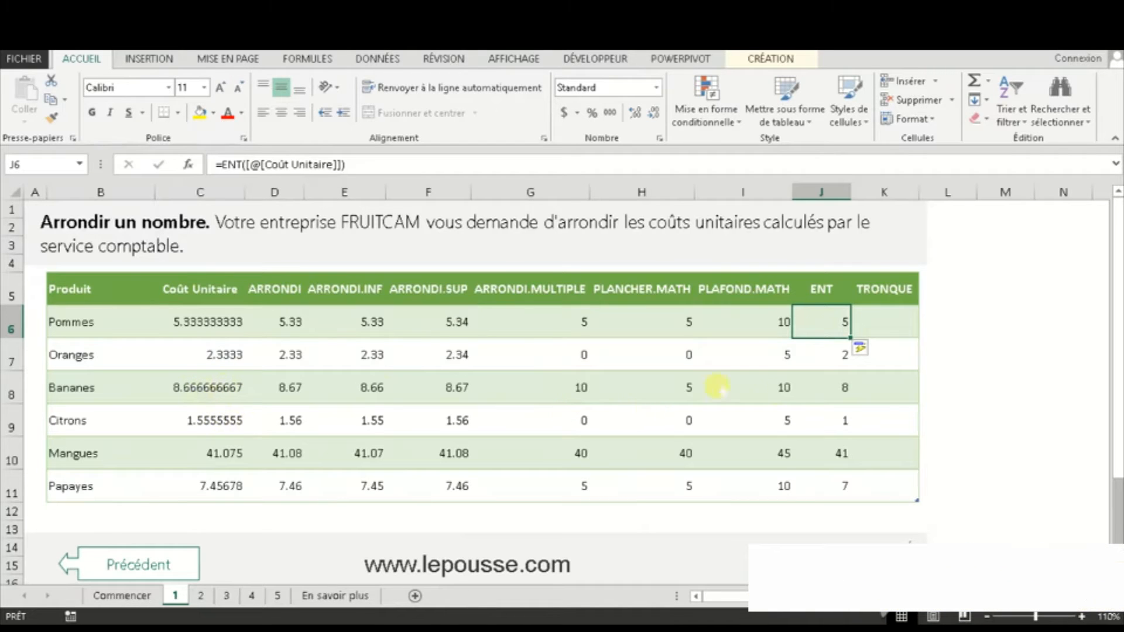
- Fill the TRONQUE column from cell K6 with the formula =TRONQUE([@[Coût Unitaire]])
left_click(868, 321)
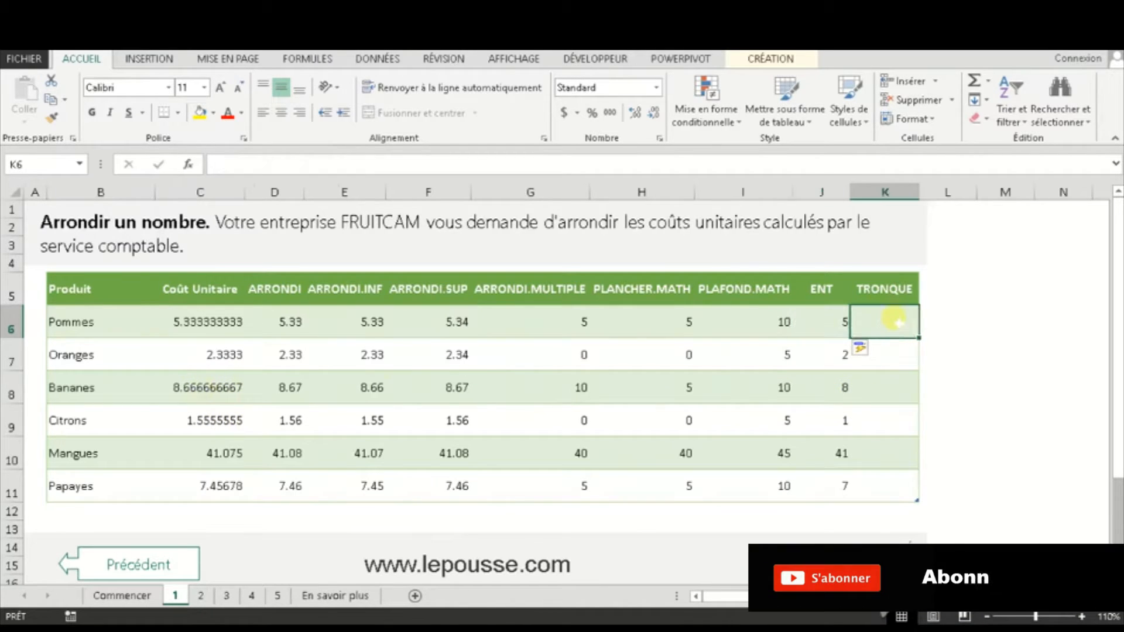
type("=")
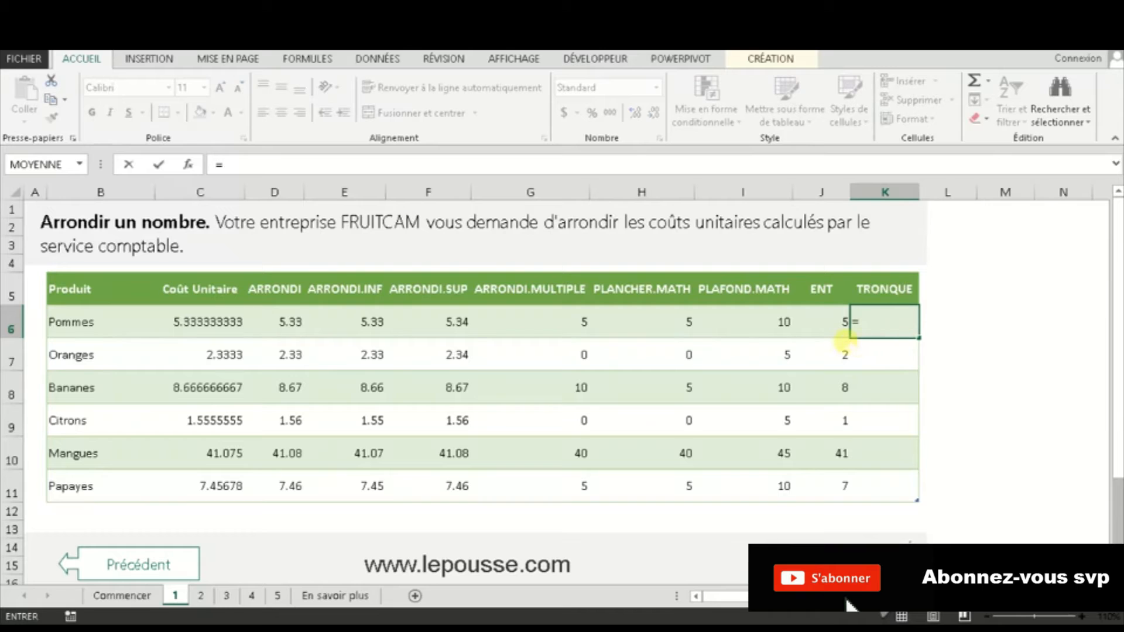
type("tr")
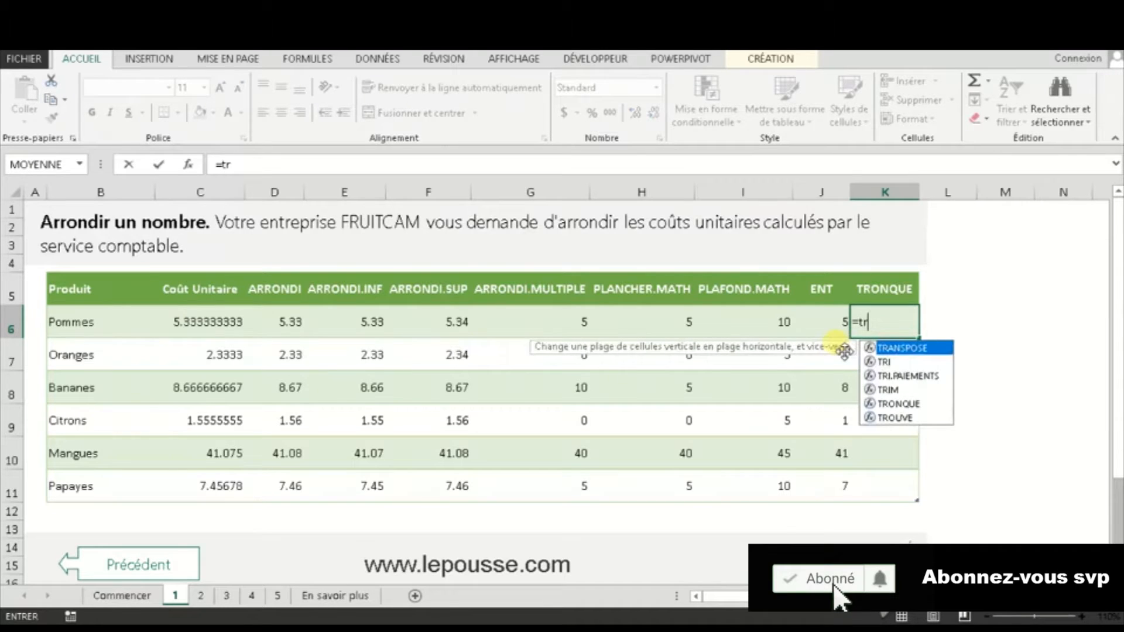
type("o")
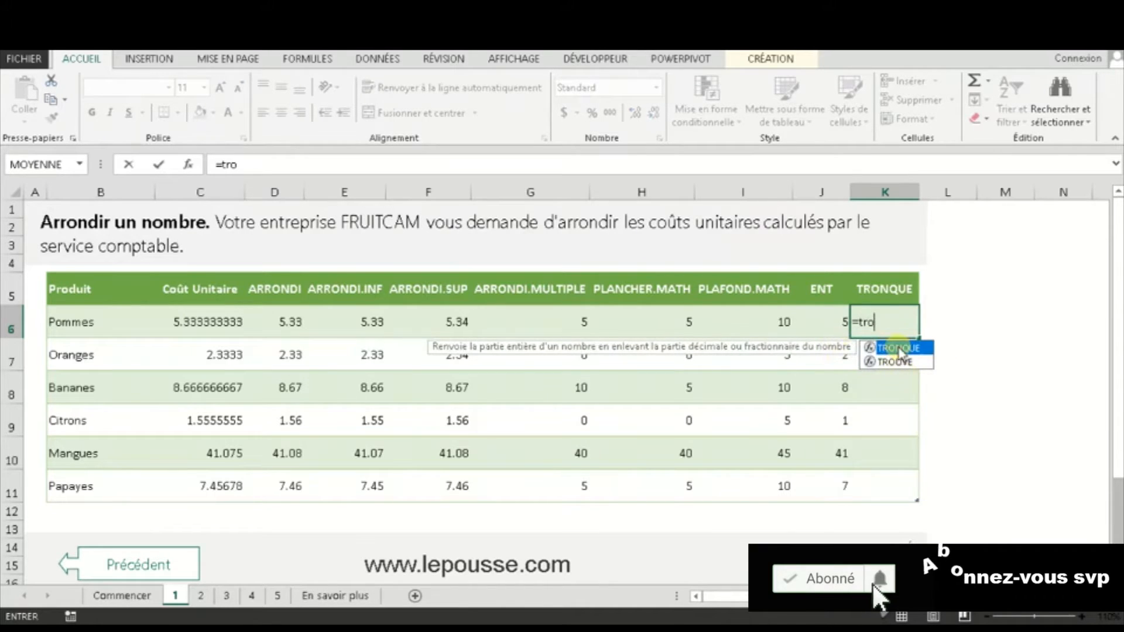
key("Tab")
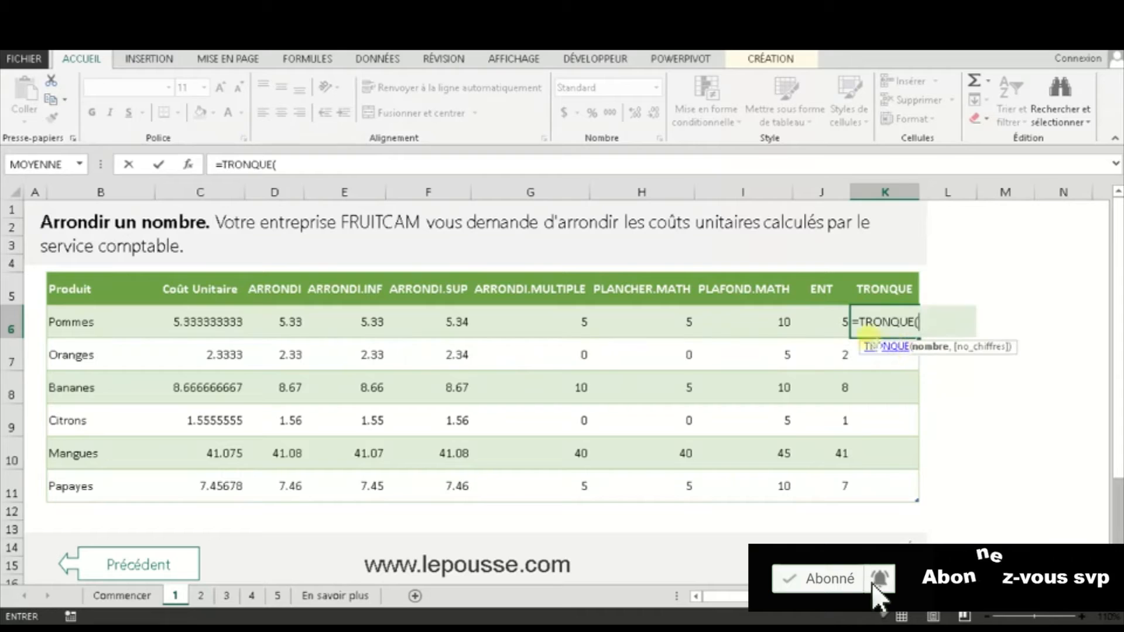
left_click(184, 332)
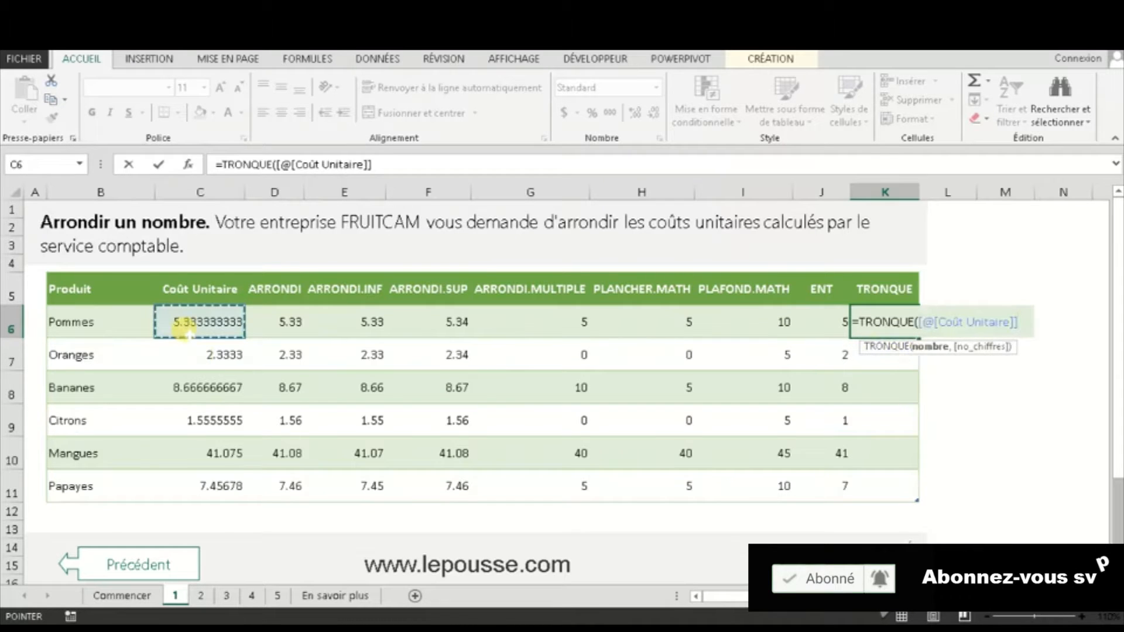
type(")")
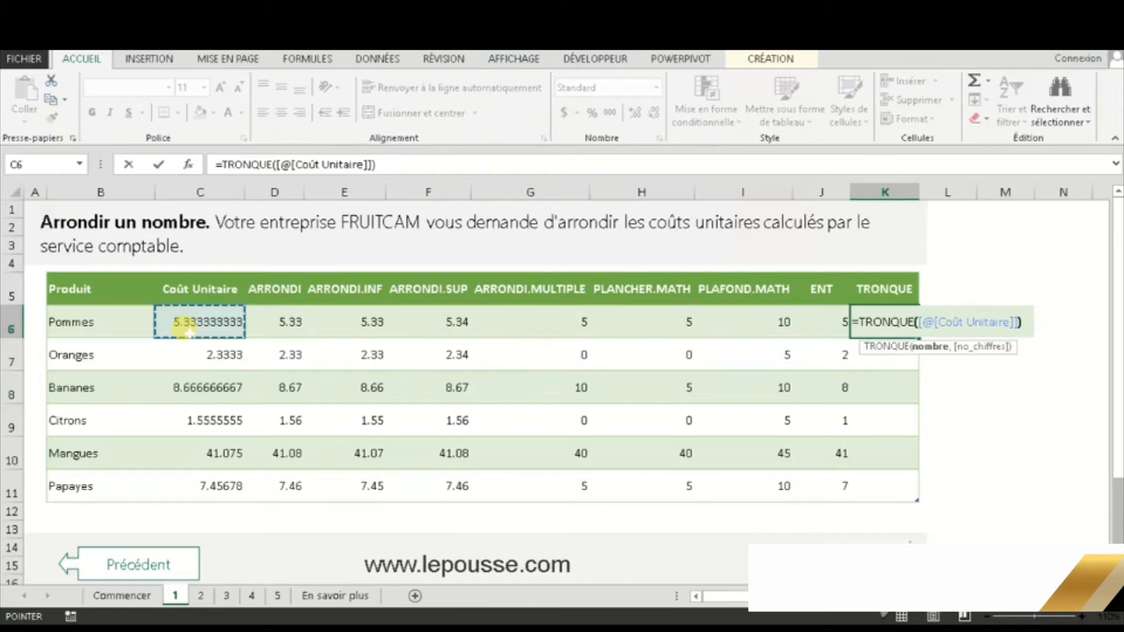
key("Return")
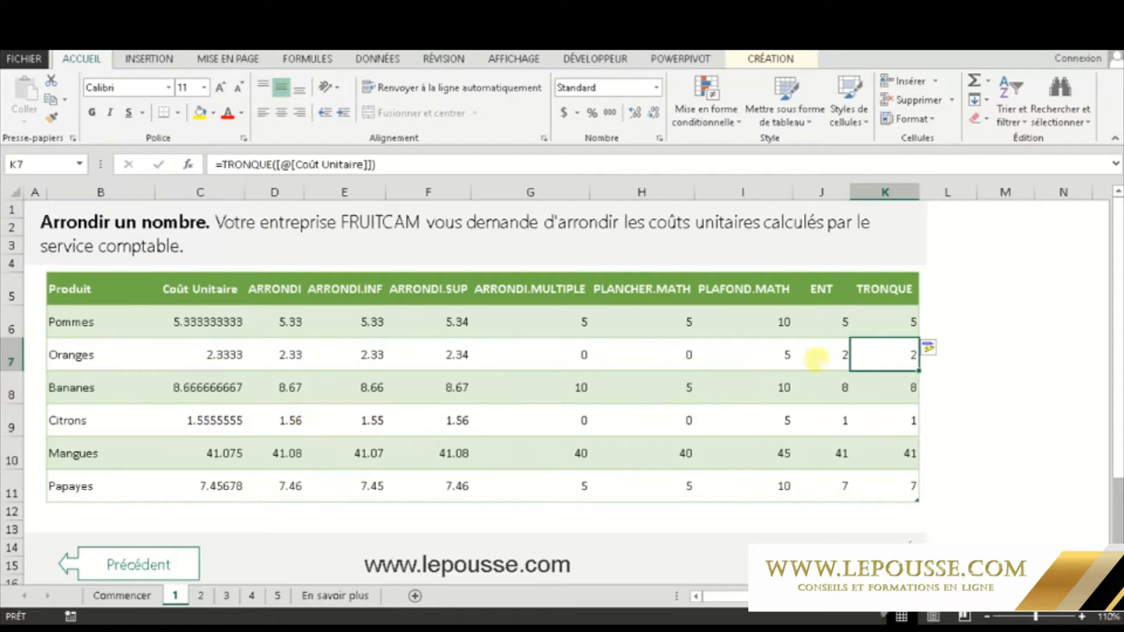
- Add 2 as the no_chiffres argument of the TRONQUE formula in K6, entering the digit with the on-screen keyboard and hiding the keyboard again
left_click(890, 330)
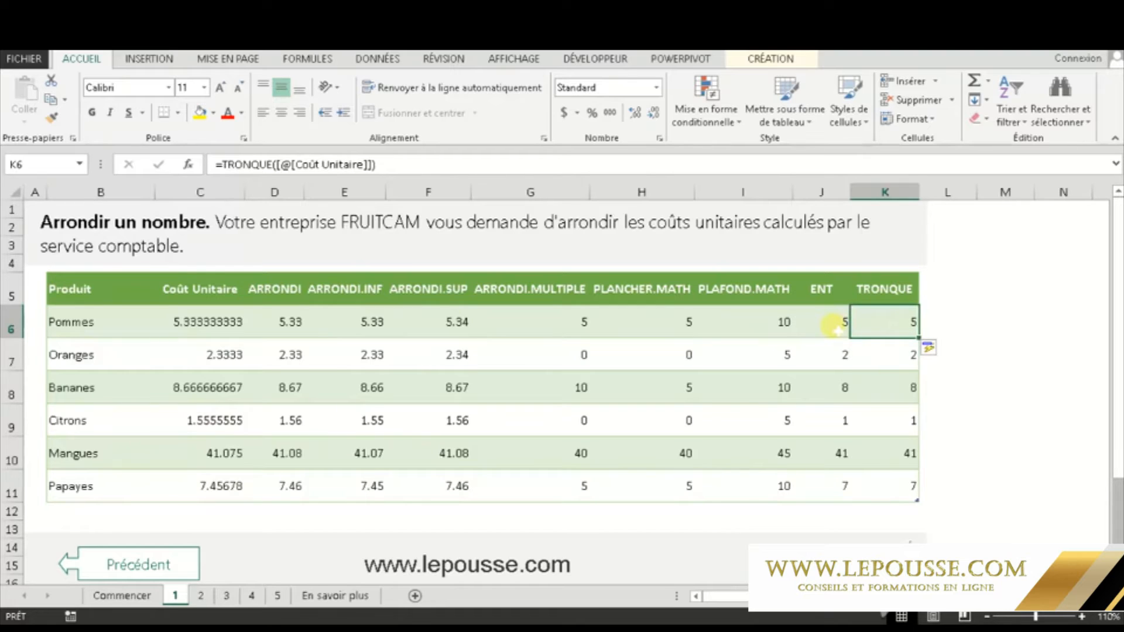
double_click(896, 321)
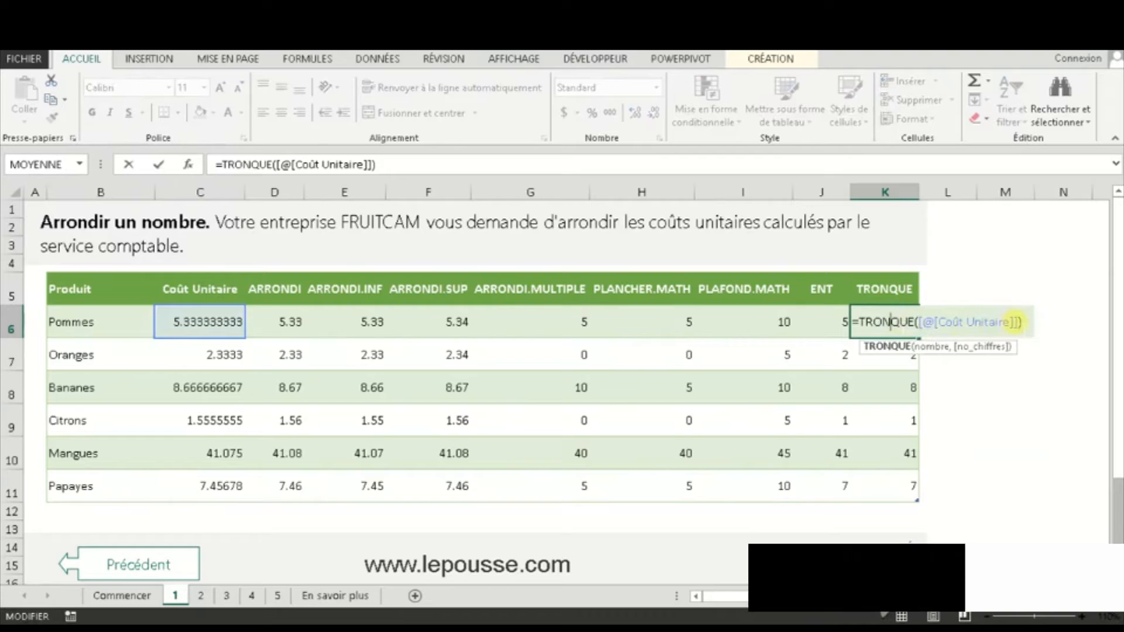
left_click(1019, 322)
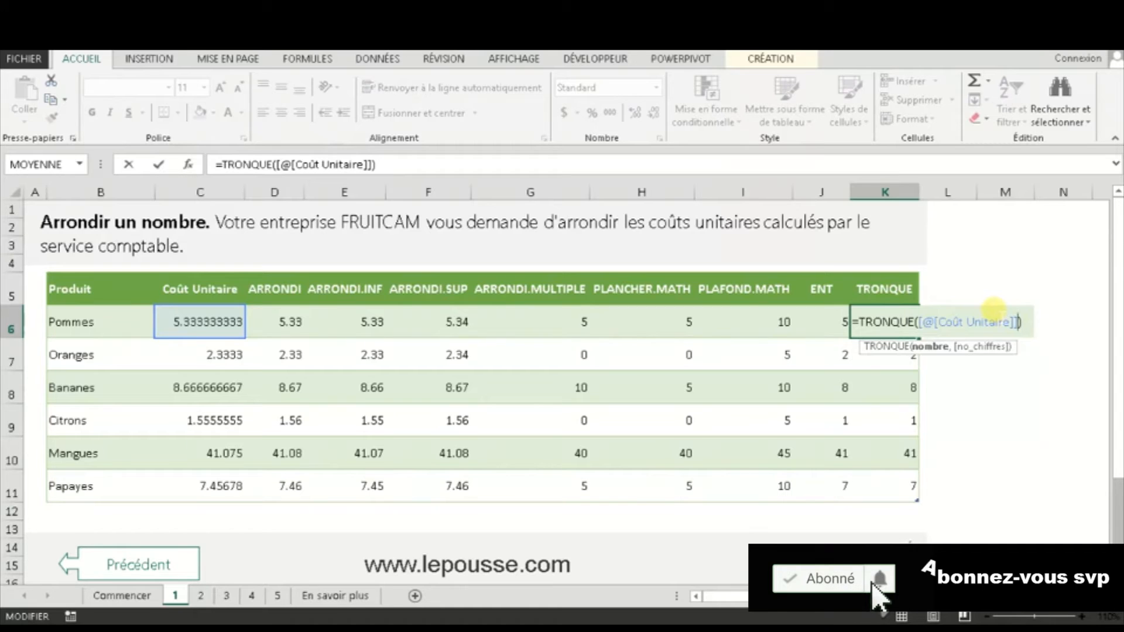
type(",")
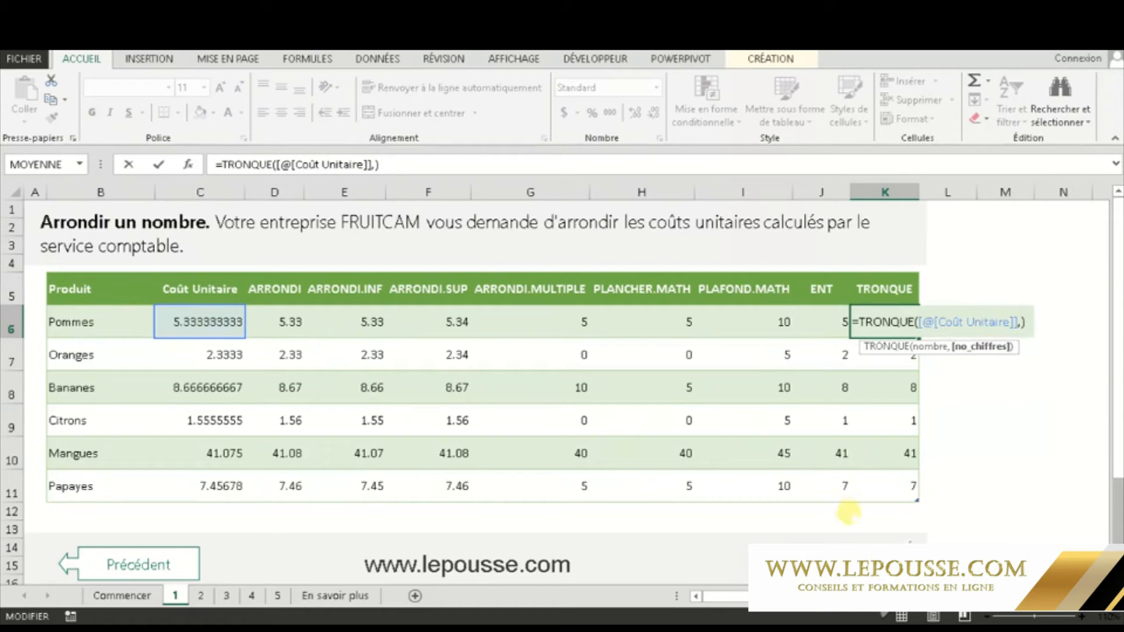
left_click(480, 629)
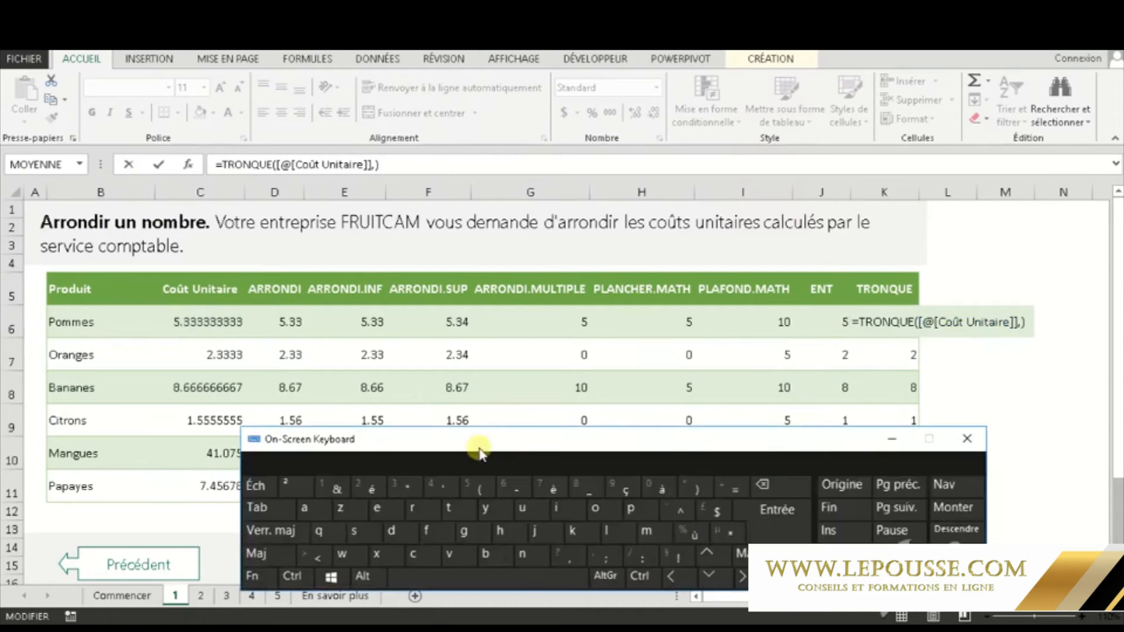
left_click(276, 535)
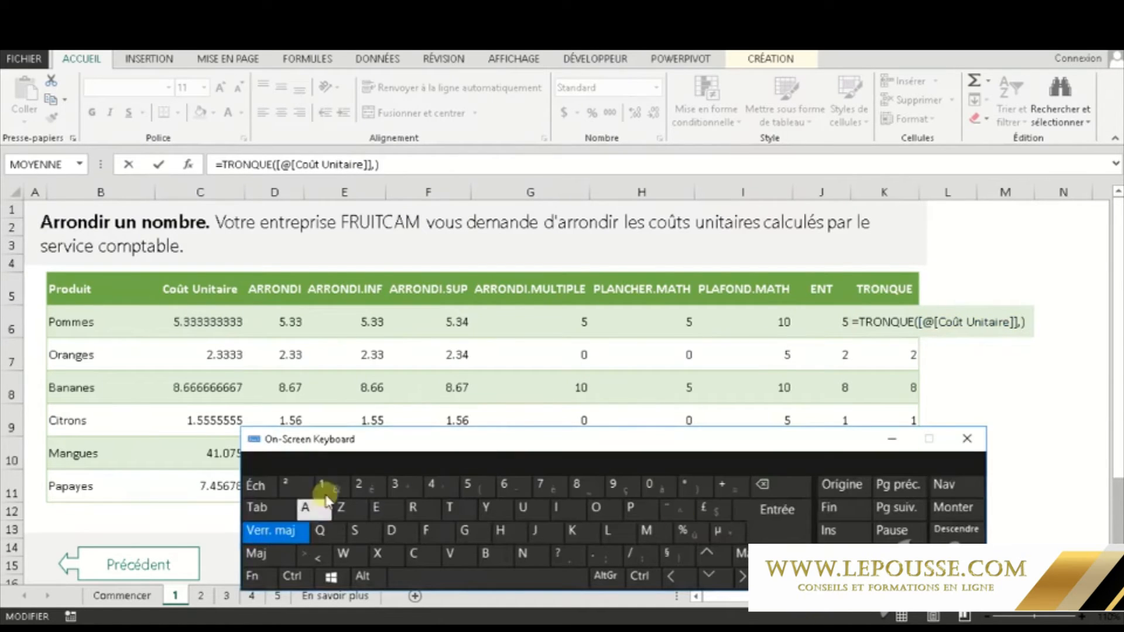
left_click(371, 495)
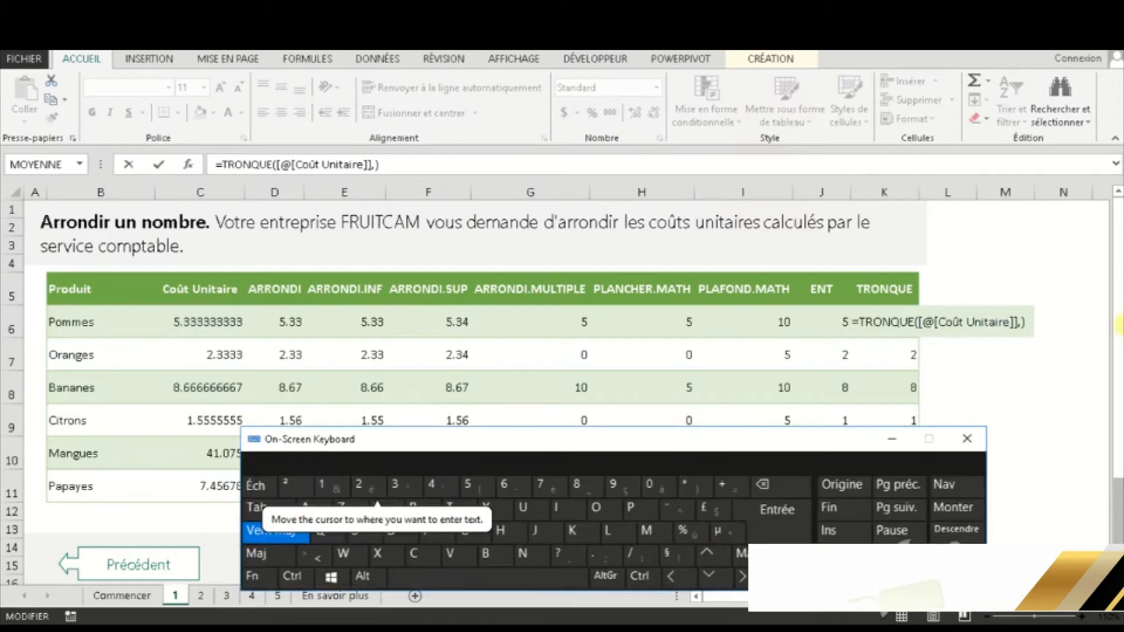
left_click(1020, 322)
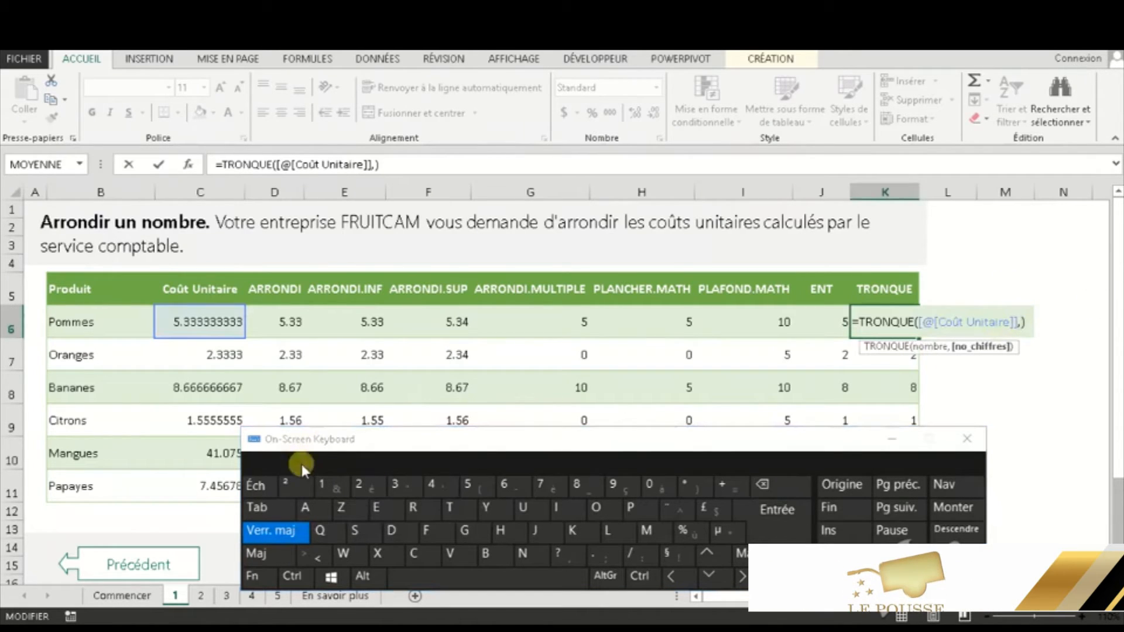
left_click(367, 490)
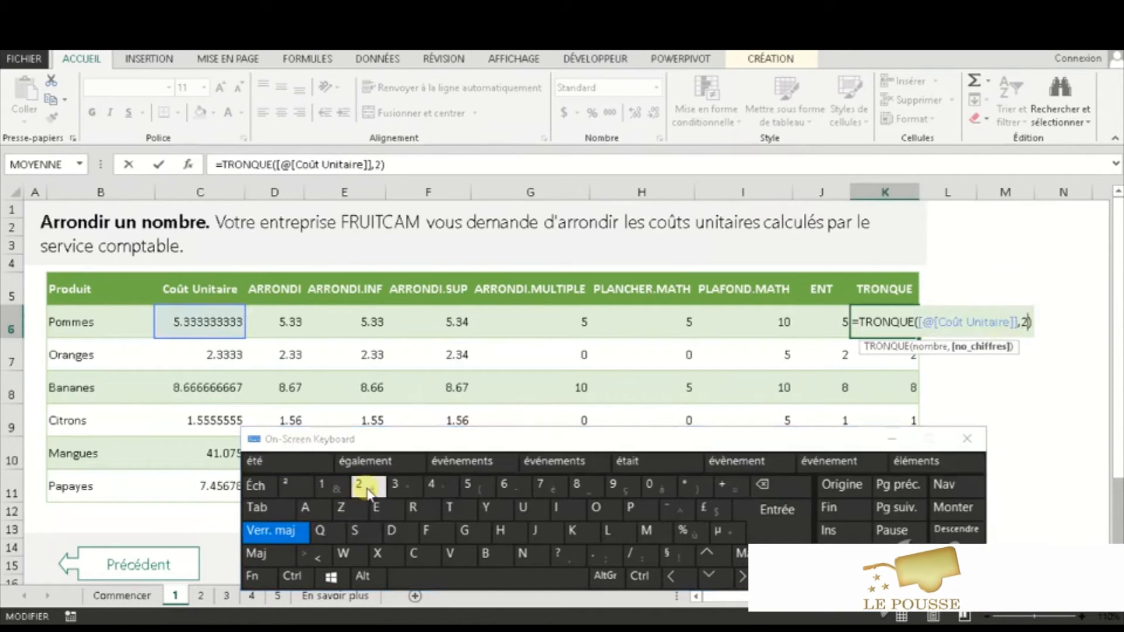
left_click(785, 513)
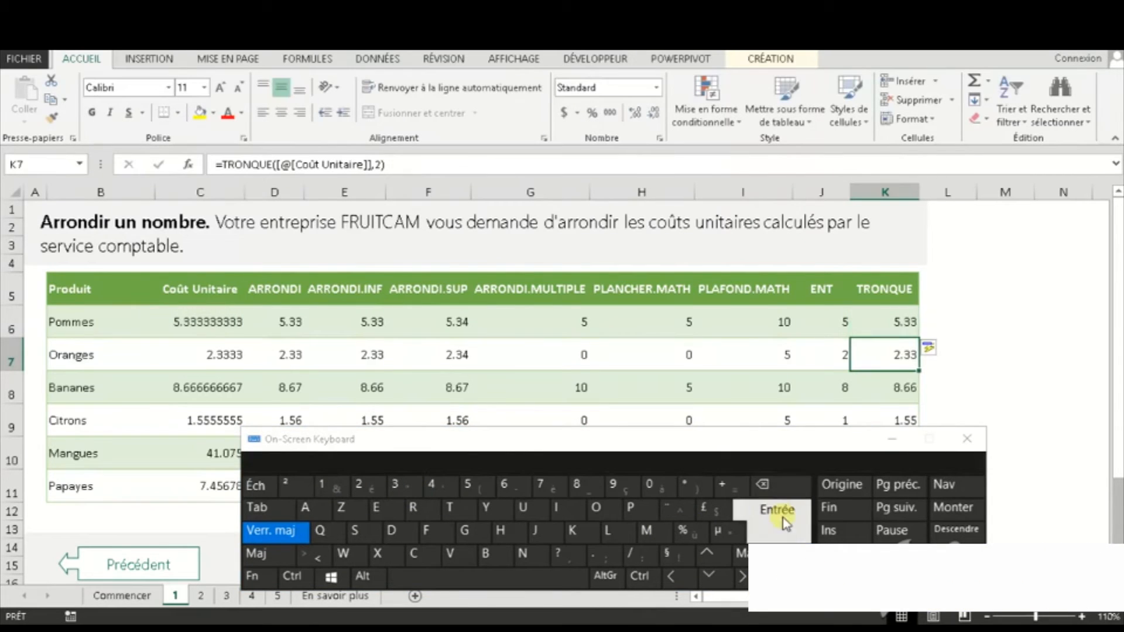
left_click(898, 434)
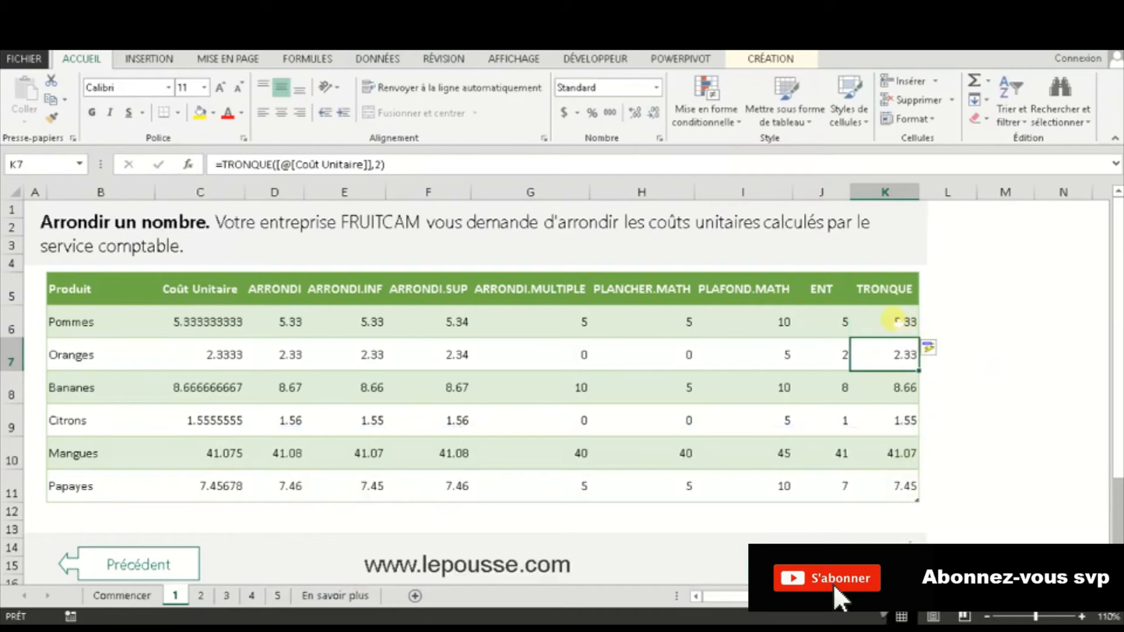
- Compare the TRONQUE results for Pommes and Bananes with the values in the ARRONDI and ARRONDI.INF columns
left_click(893, 322)
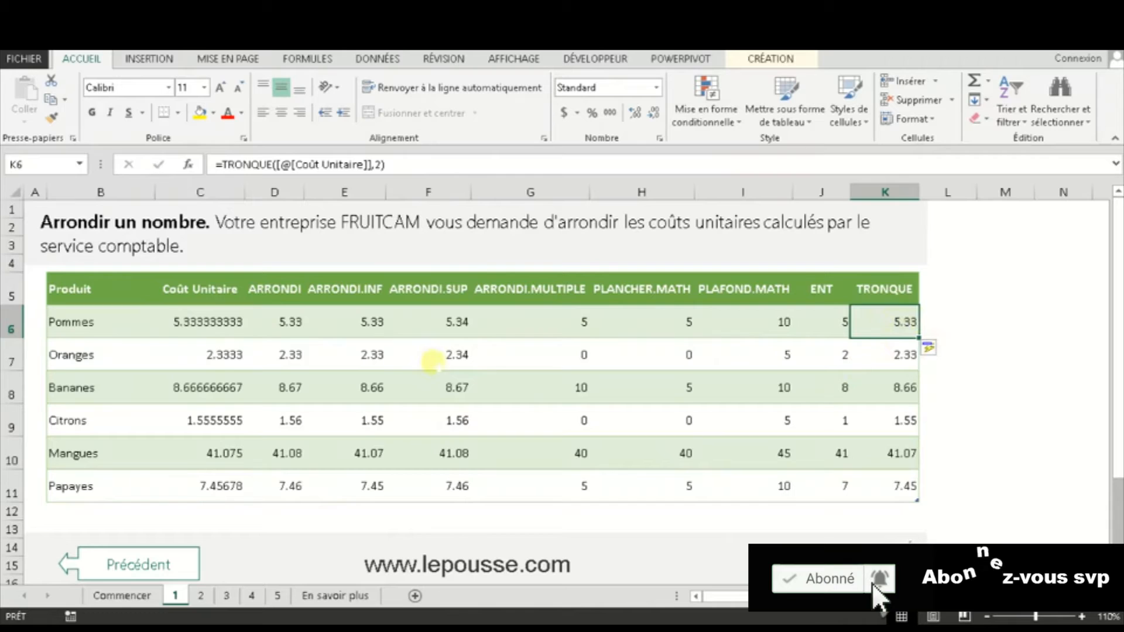
left_click(905, 394)
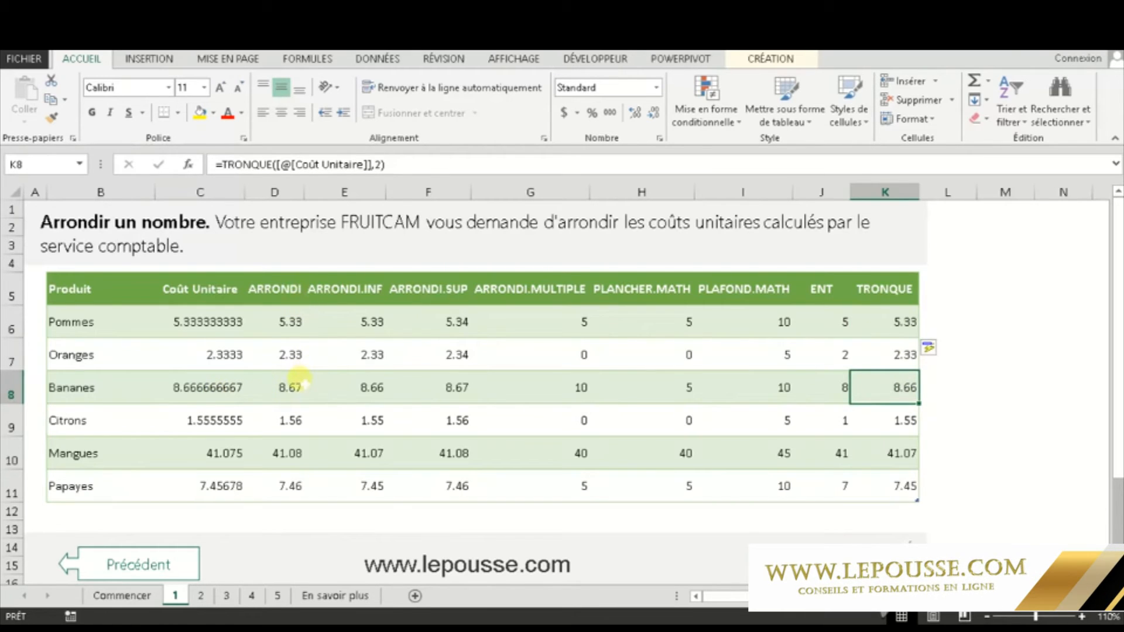
left_click(299, 384)
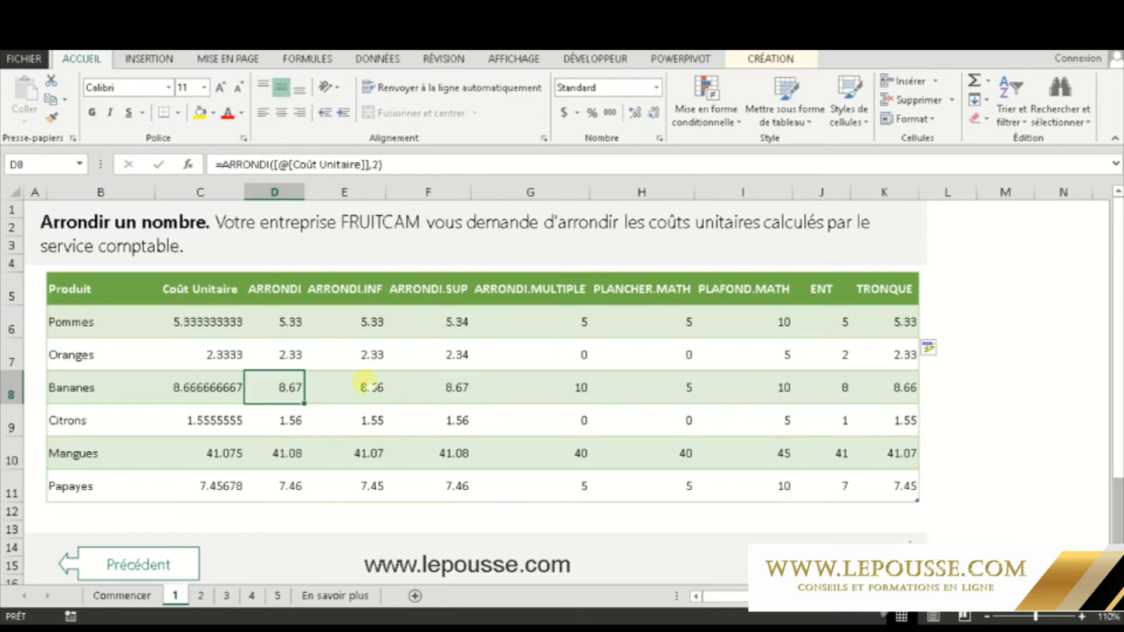
left_click_drag(367, 322, 364, 475)
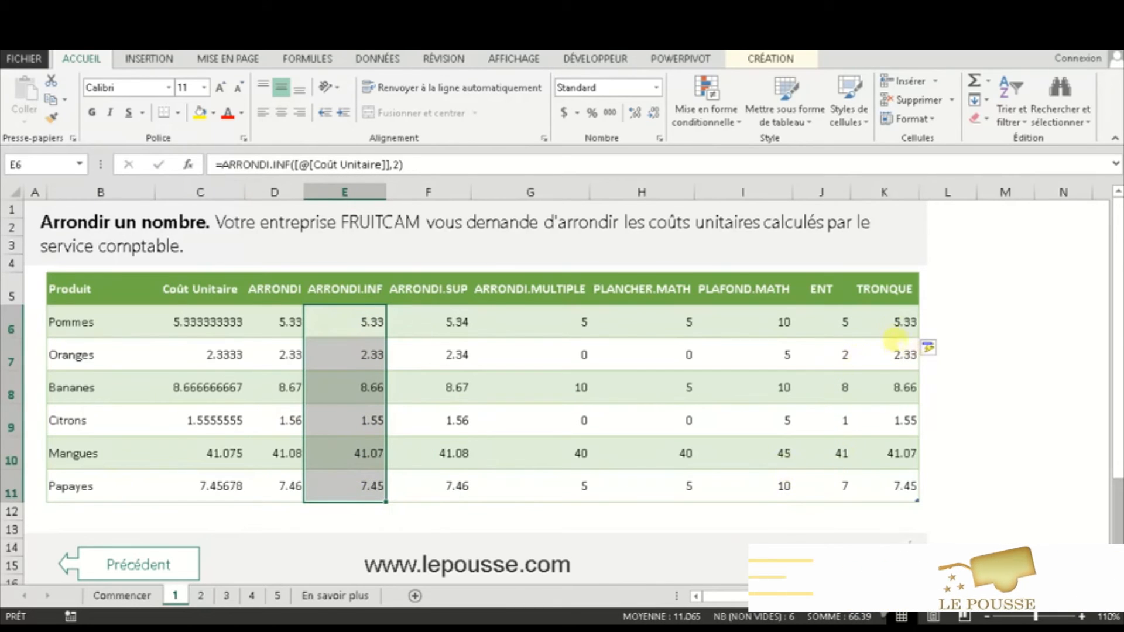
- Change the no_chiffres argument of the TRONQUE formula in K6 to 3, using the on-screen keyboard and hiding it again
left_click(897, 322)
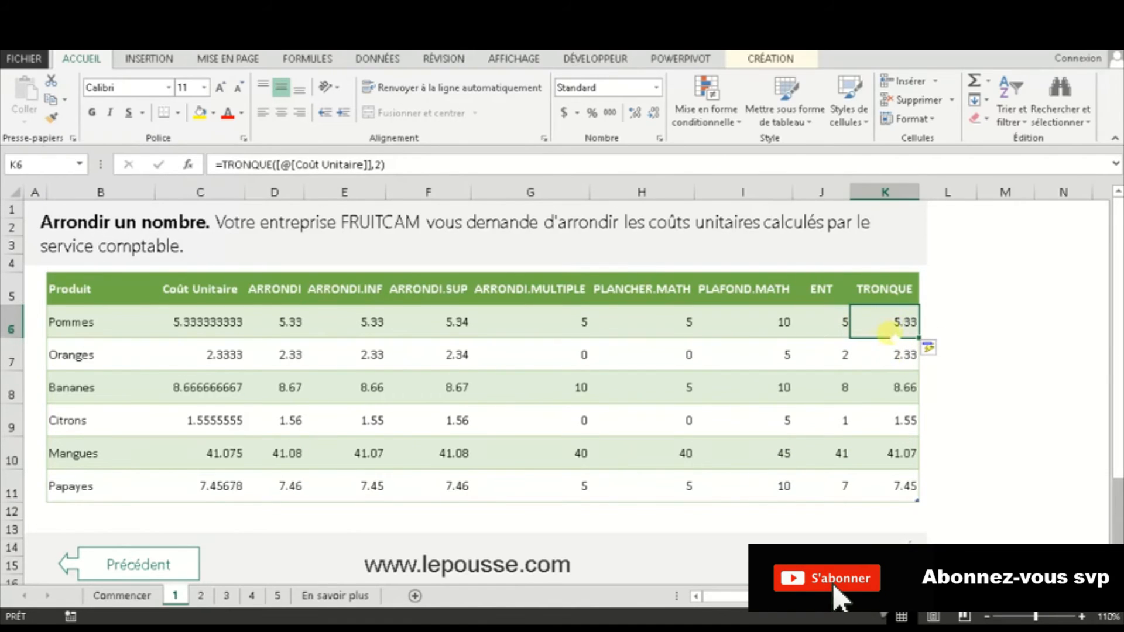
left_click(792, 625)
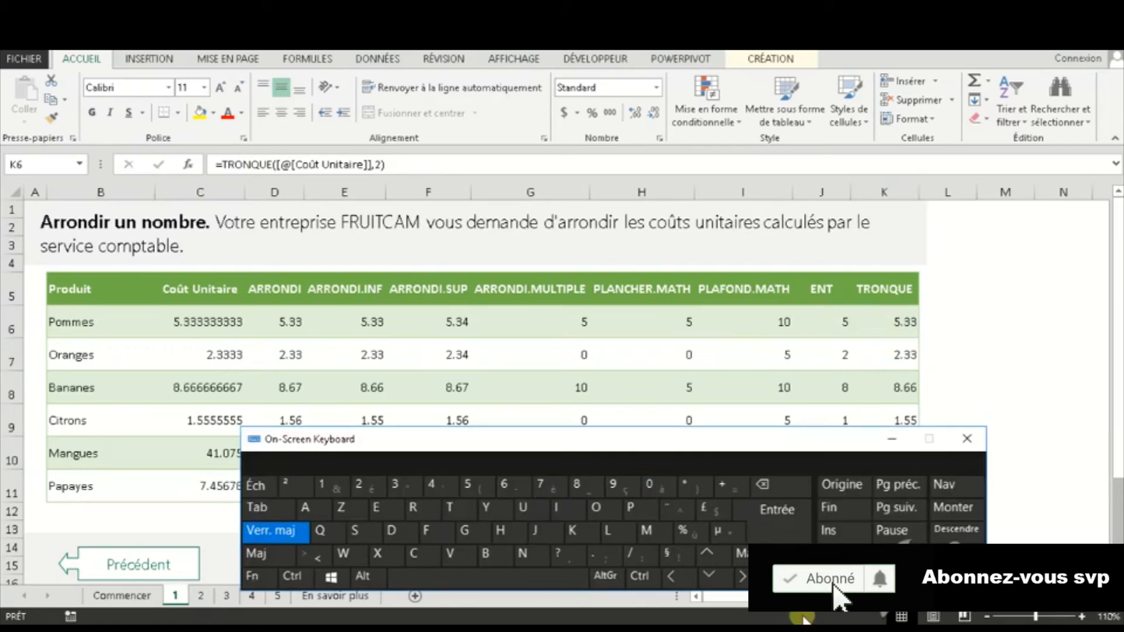
double_click(901, 323)
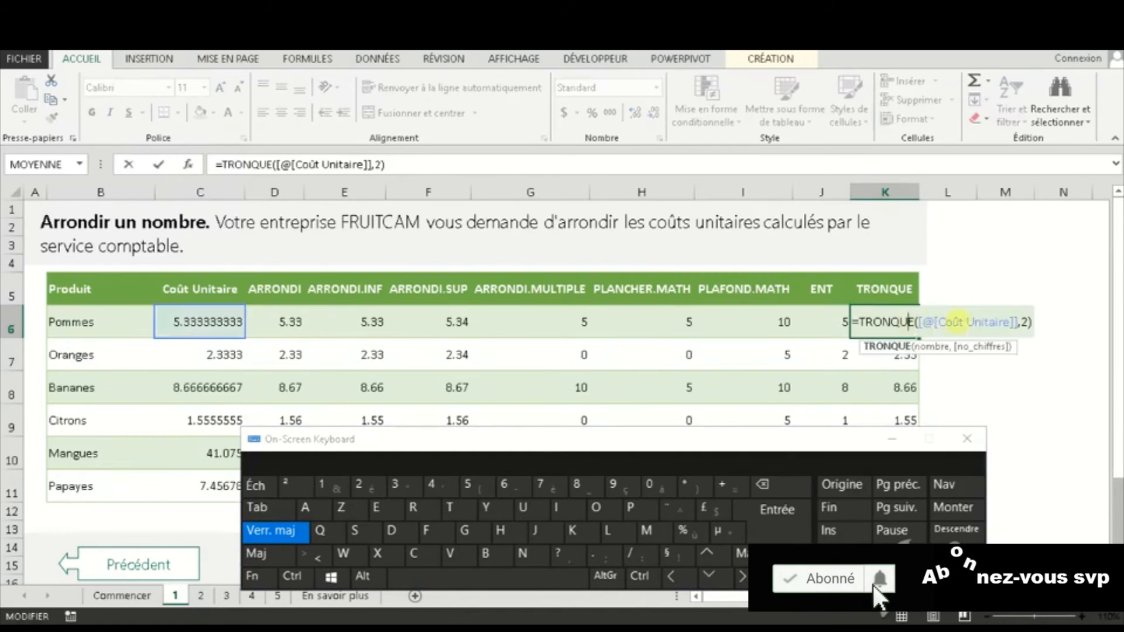
left_click(1025, 322)
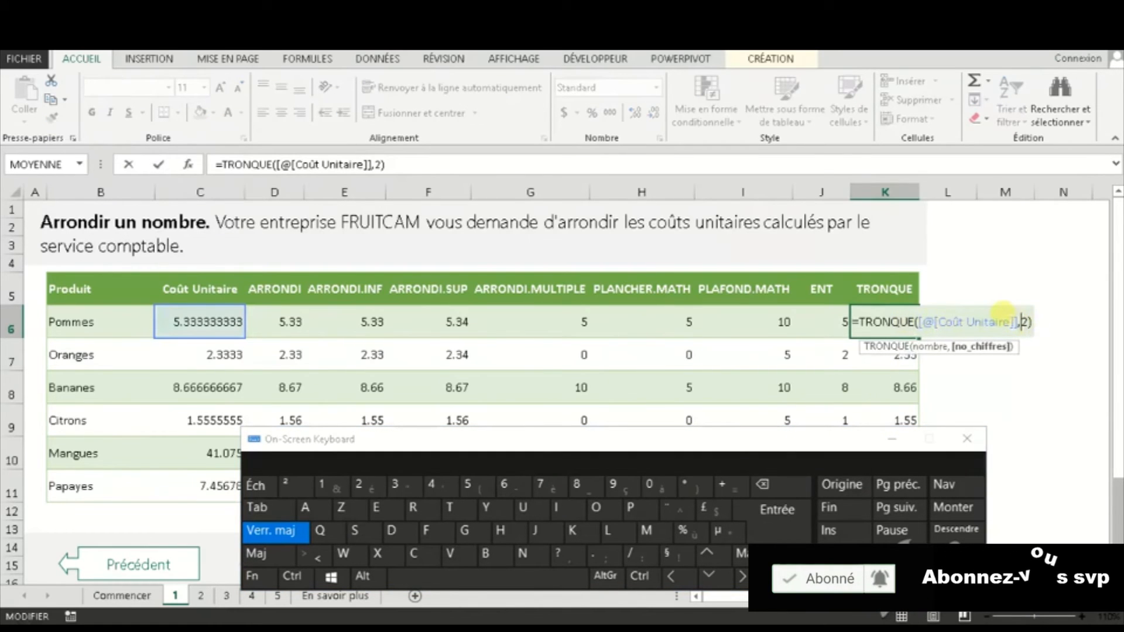
key("BackSpace")
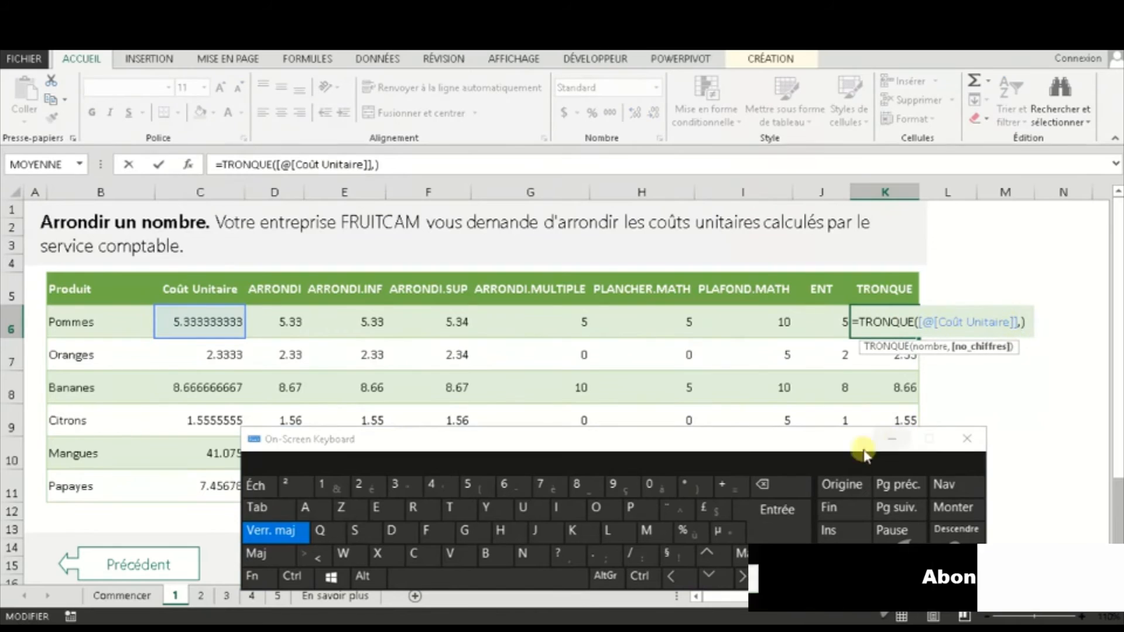
left_click(413, 487)
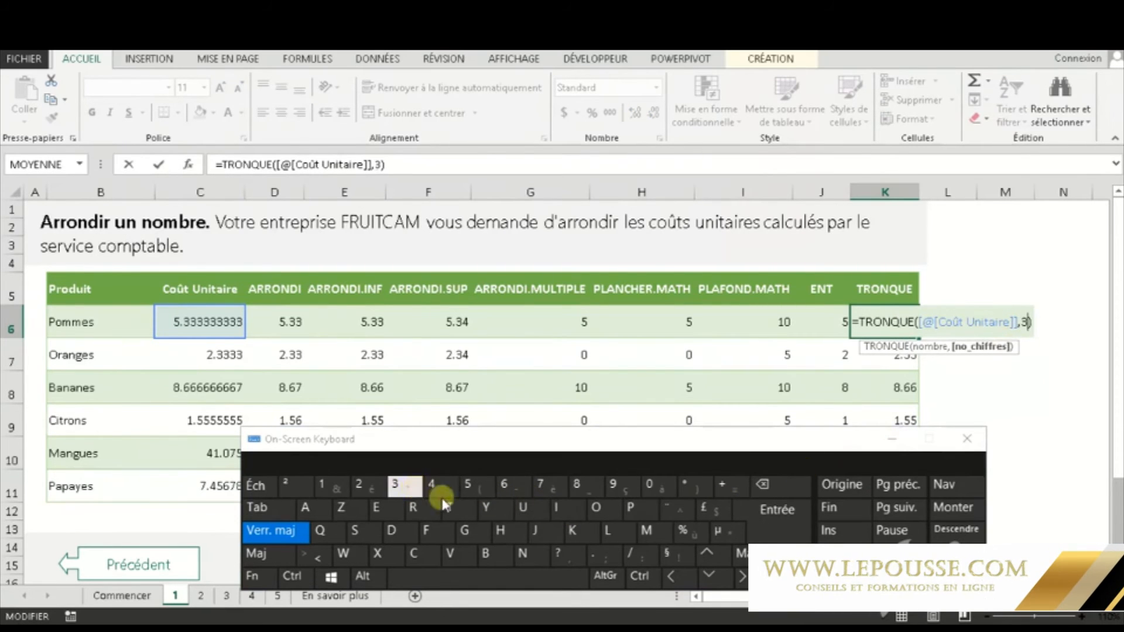
left_click(788, 511)
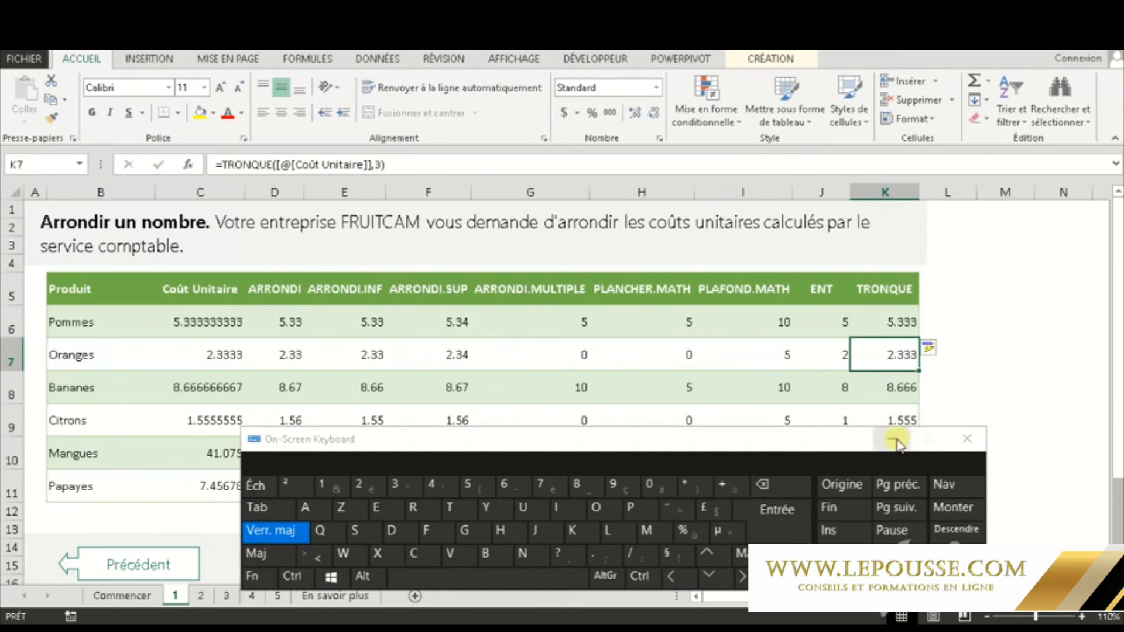
left_click(893, 439)
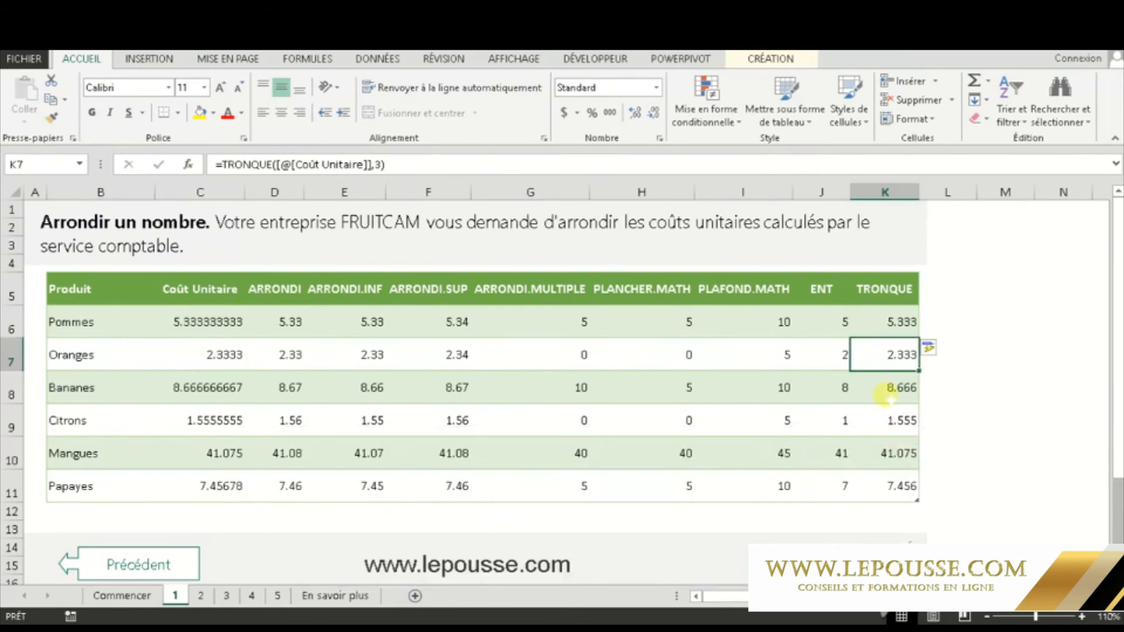